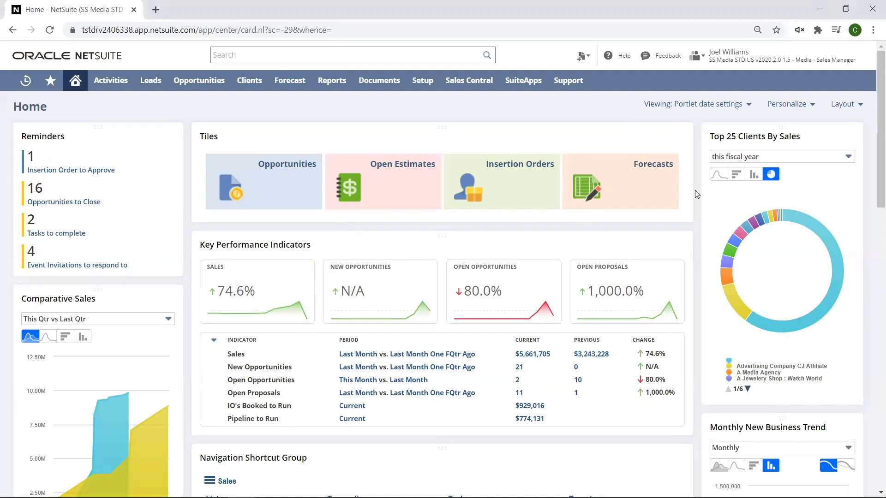
scroll(695, 199, "down", 3)
scroll(696, 199, "down", 2)
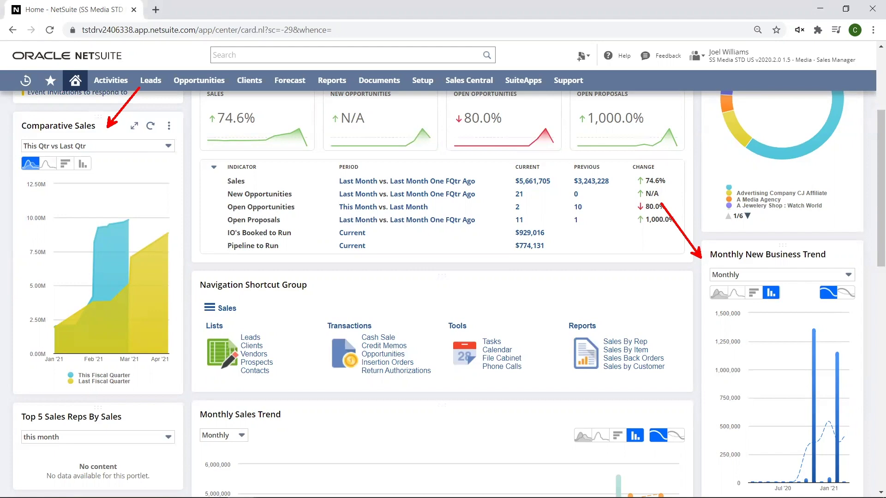
scroll(131, 121, "up", 5)
scroll(131, 121, "up", 5)
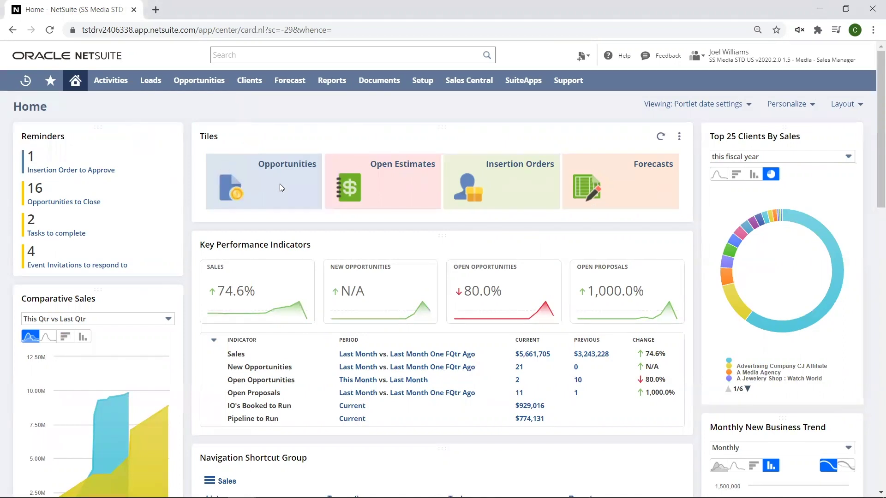
Review the open opportunities summary report, then open the Dabvine Associates lead record
left_click(279, 187)
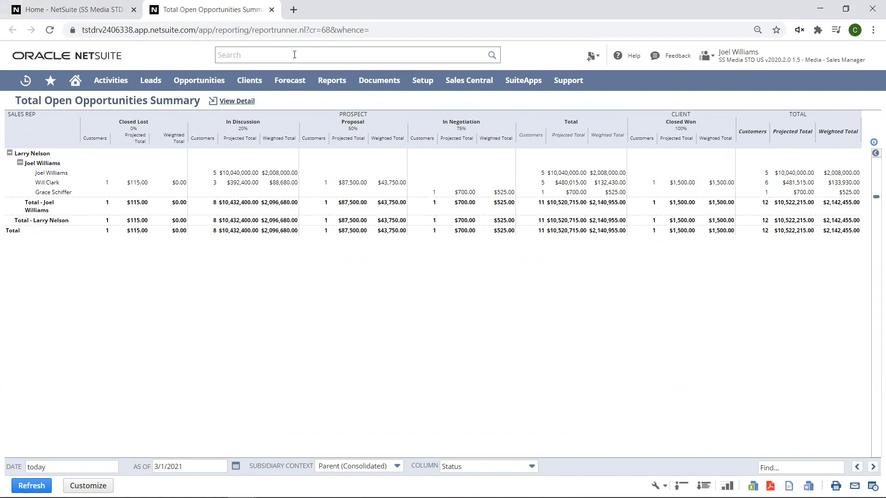
left_click(272, 9)
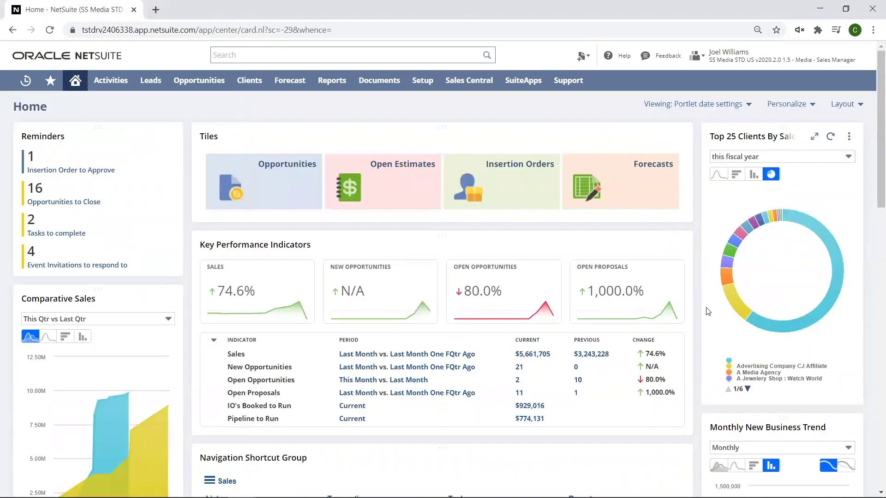
scroll(697, 316, "down", 5)
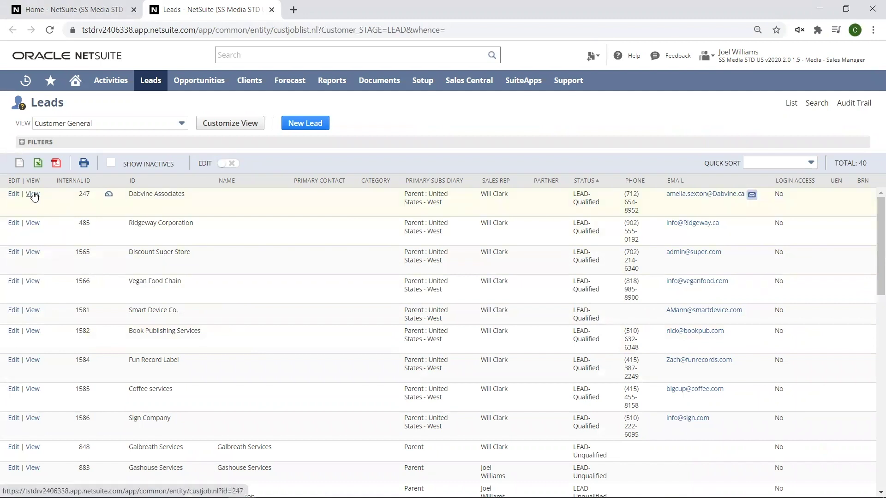
left_click(32, 194)
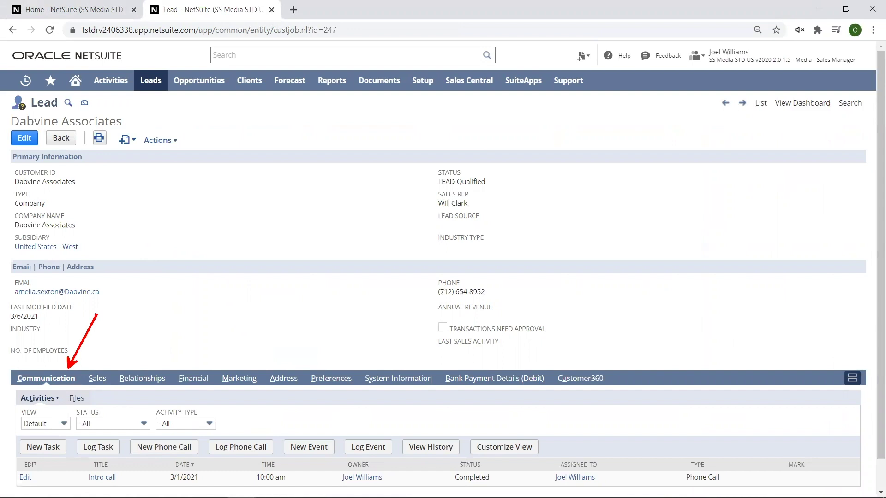
Start a new opportunity from the Dabvine Associates lead record
left_click(127, 145)
left_click(147, 268)
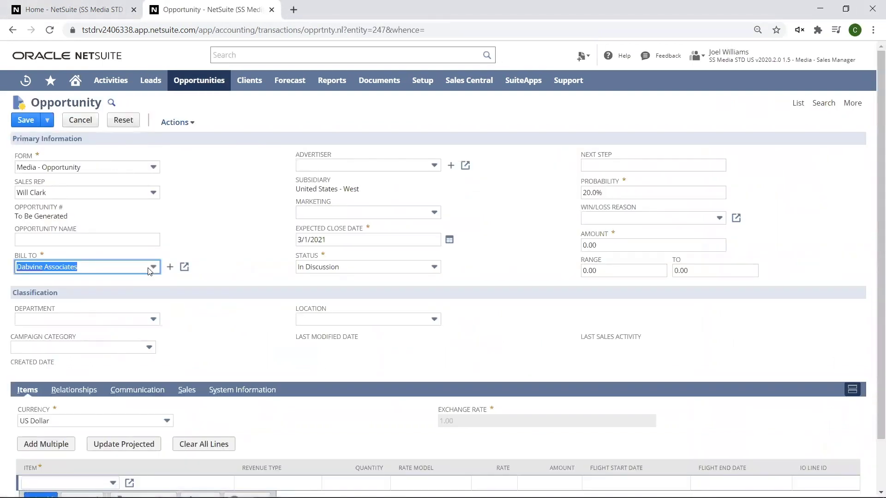
Add a Mobile Banner line with quantity 1,000,000 and save opportunity 63
left_click(234, 281)
scroll(233, 282, "down", 1)
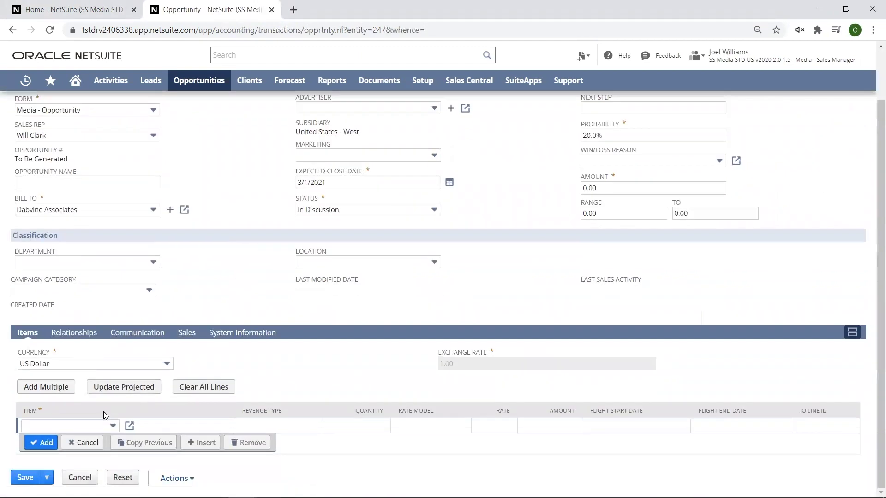
left_click(100, 426)
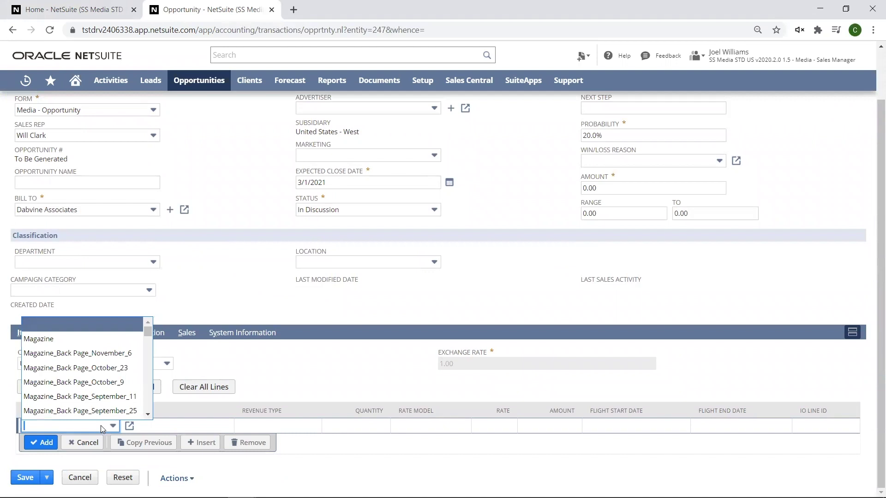
type("Mobile Banner")
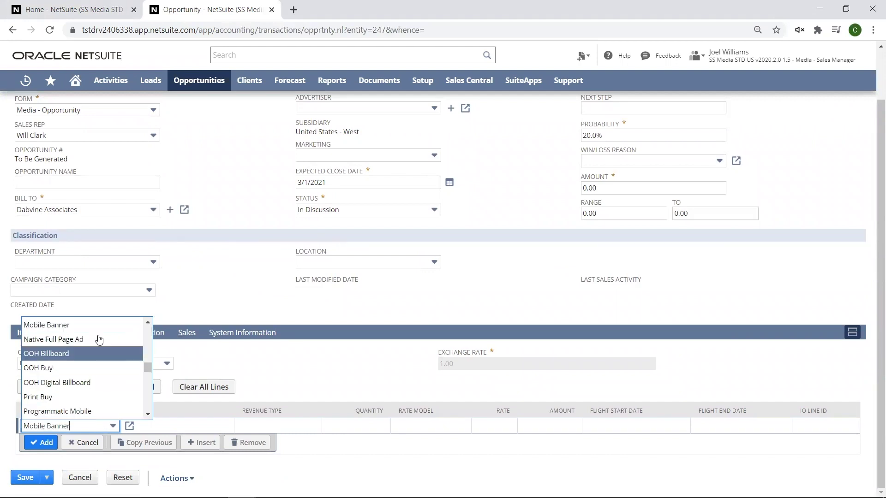
left_click(83, 327)
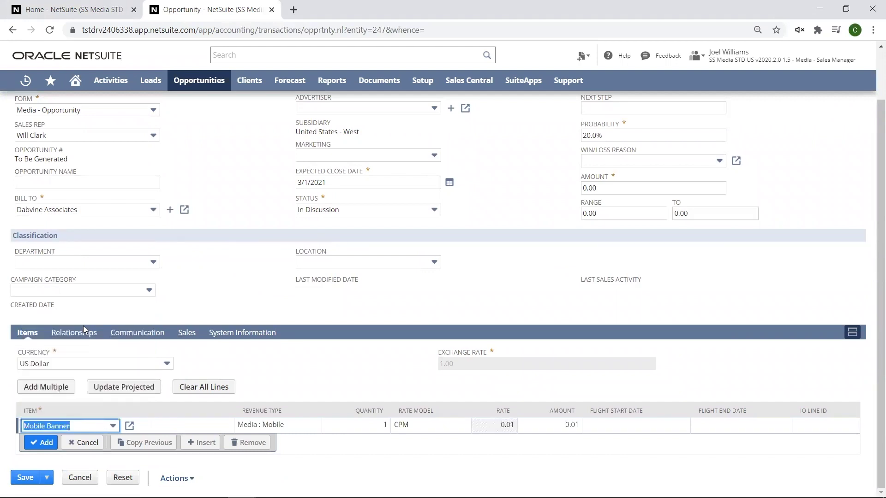
left_click(267, 425)
type("1,000,000")
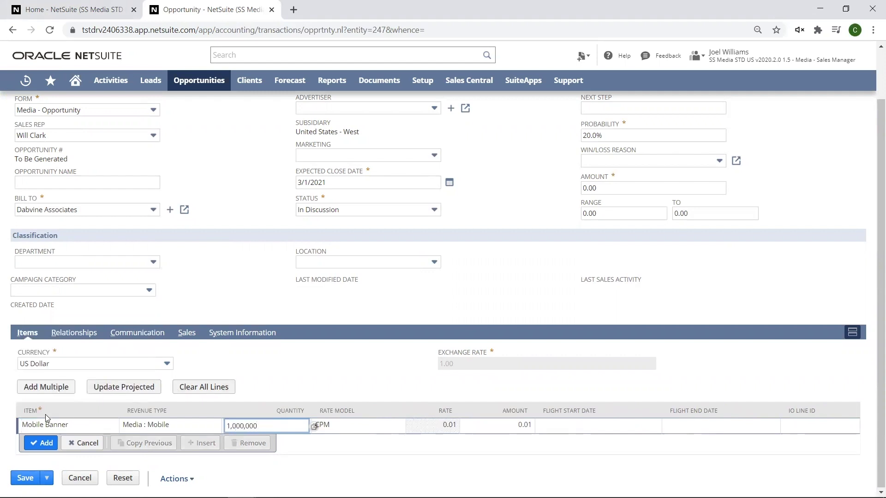
left_click(41, 443)
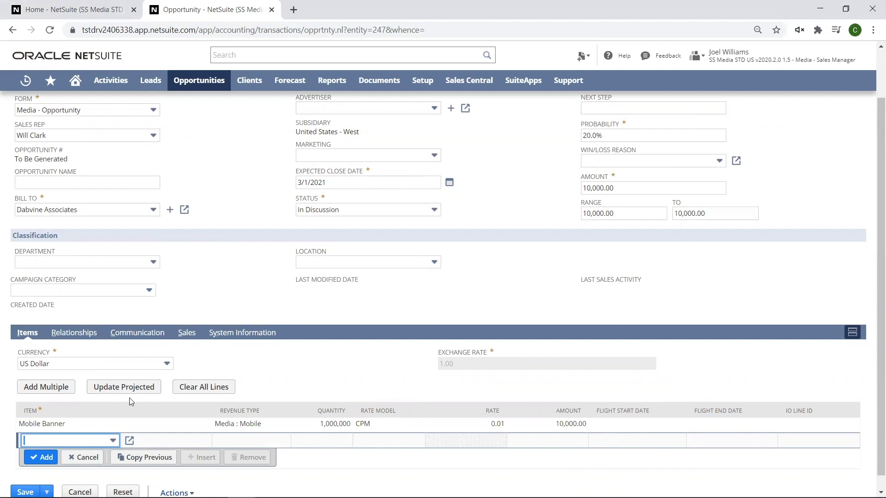
scroll(443, 346, "down", 1)
left_click(25, 478)
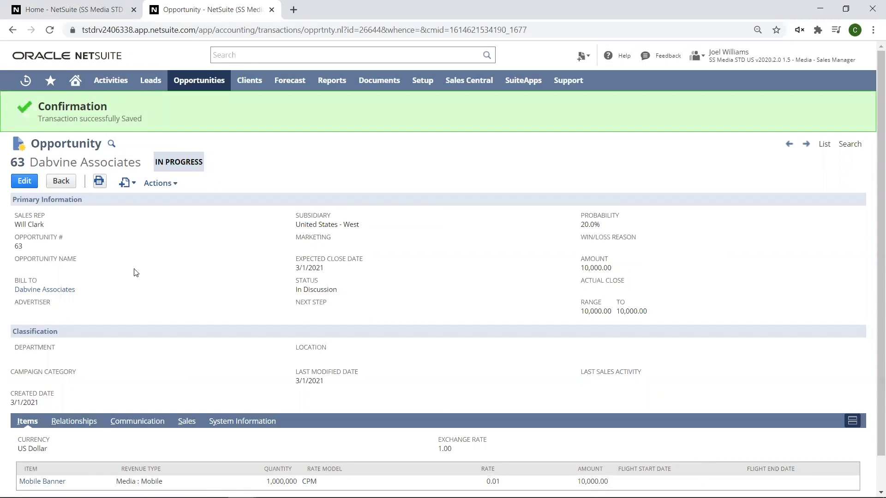
Create a new proposal from Opportunity #63 for Dabvine Associates
left_click(126, 180)
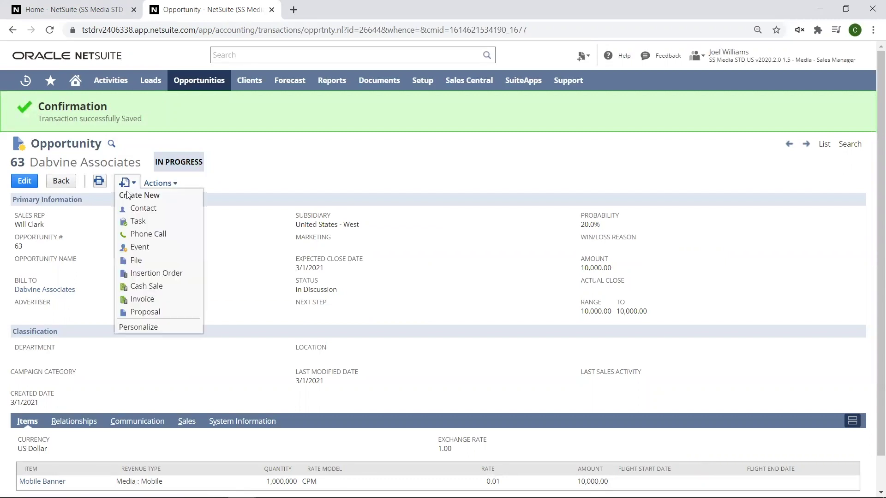
left_click(145, 312)
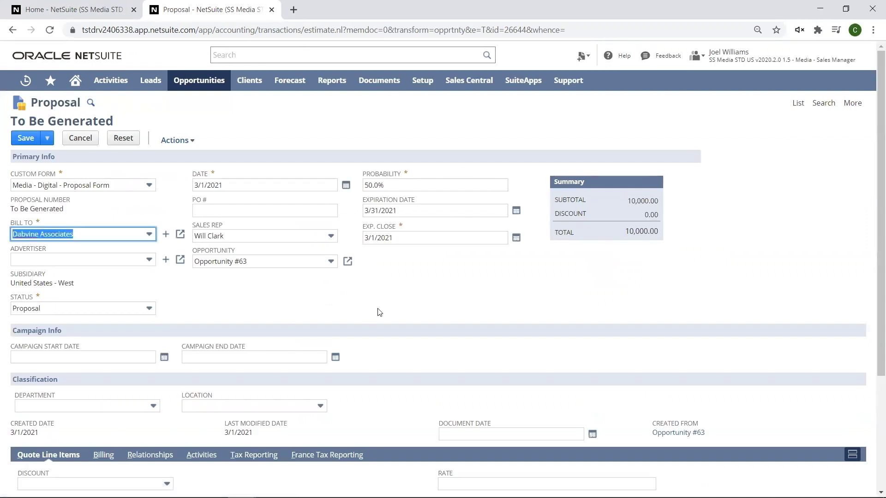
scroll(377, 312, "down", 3)
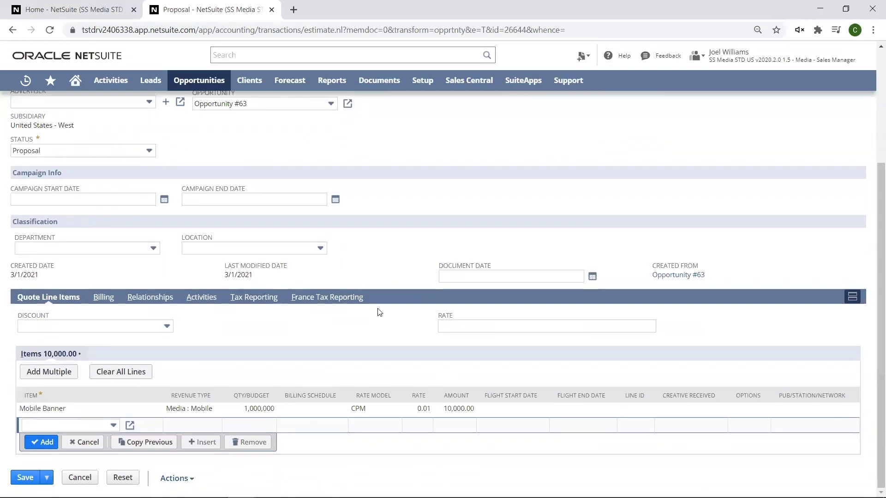
scroll(384, 307, "up", 5)
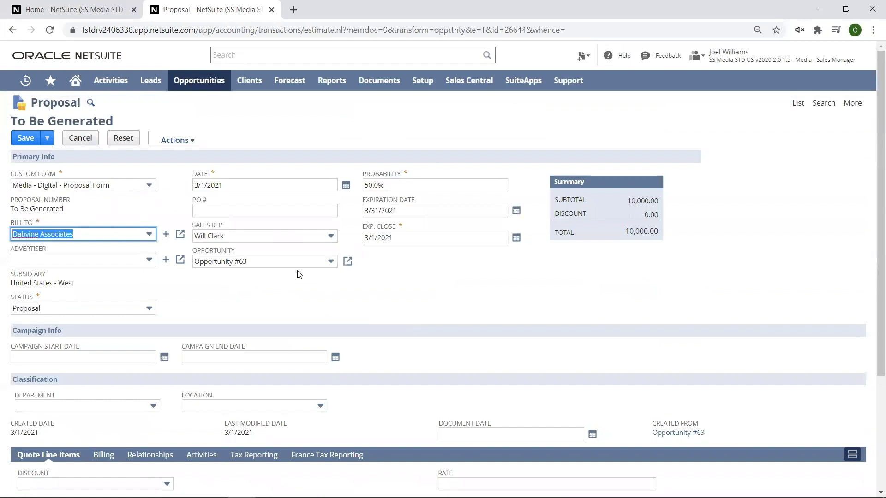
Save the Dabvine Associates proposal with its 10,000.00 total as proposal 35
left_click(47, 138)
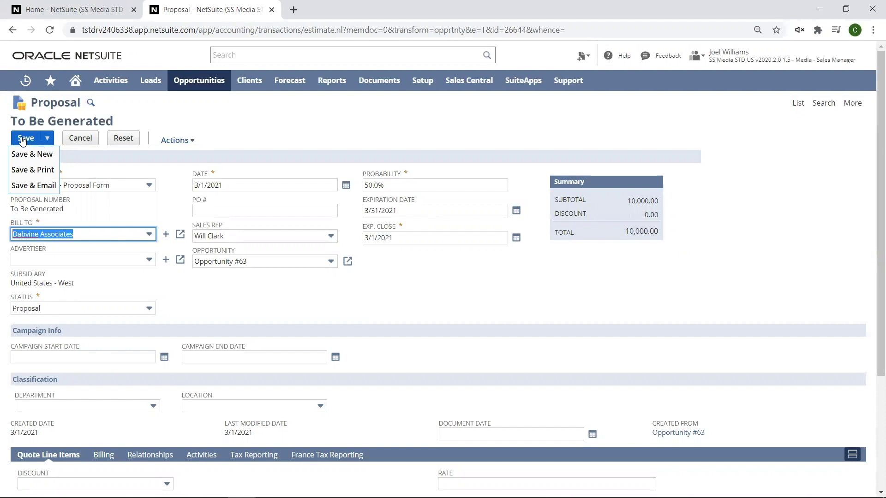
left_click(25, 138)
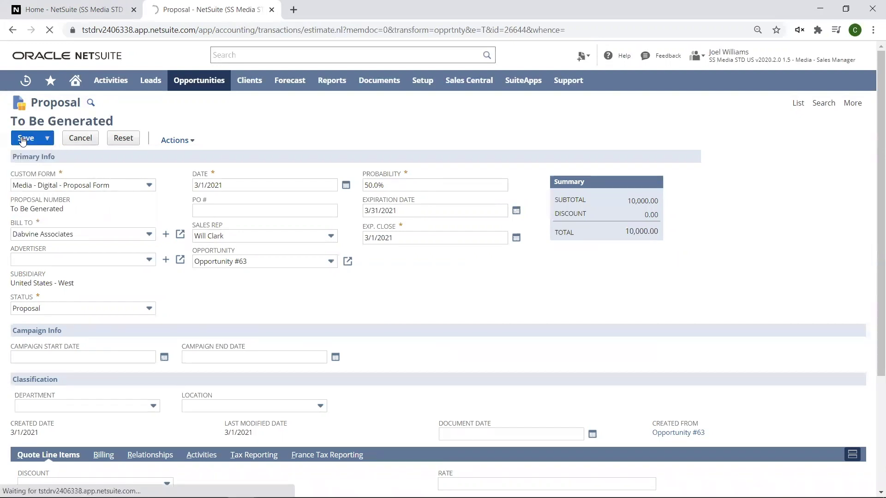